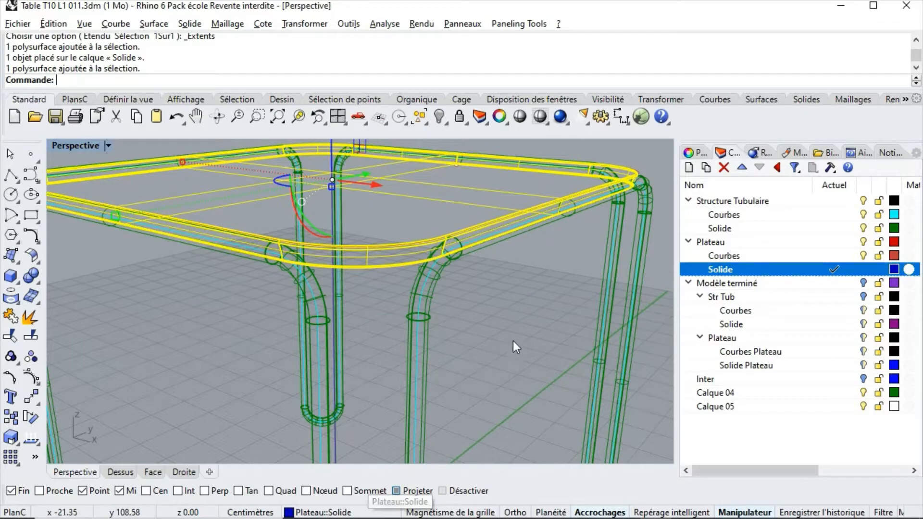
- Deselect the tabletop and hide the Courbes layers under both Plateau and Structure Tubulaire
click(514, 324)
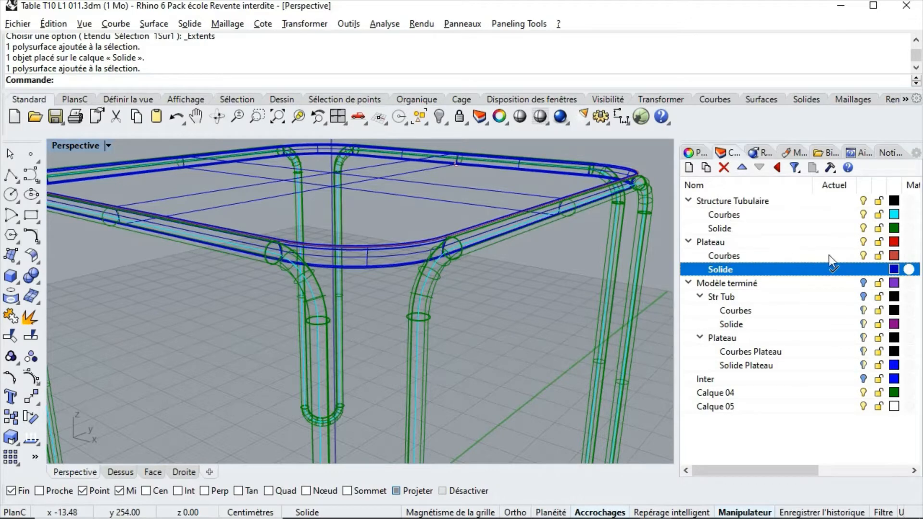
click(867, 257)
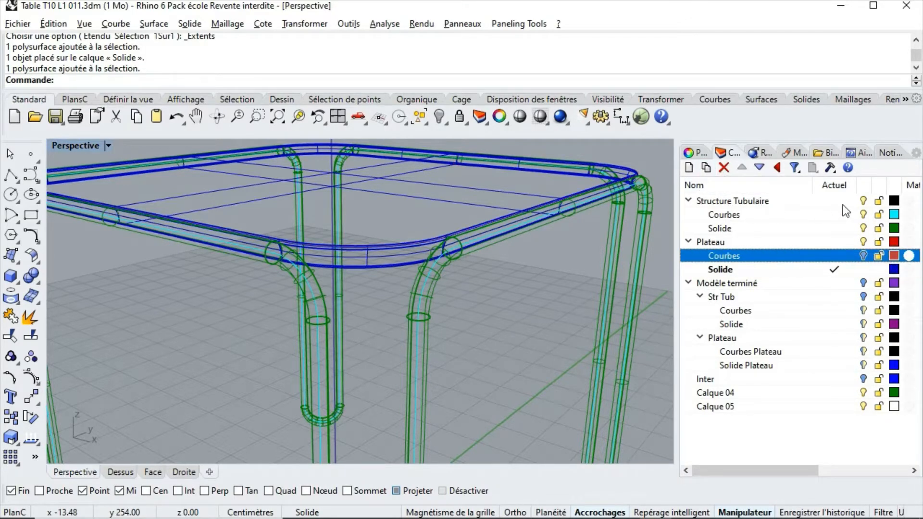
click(863, 214)
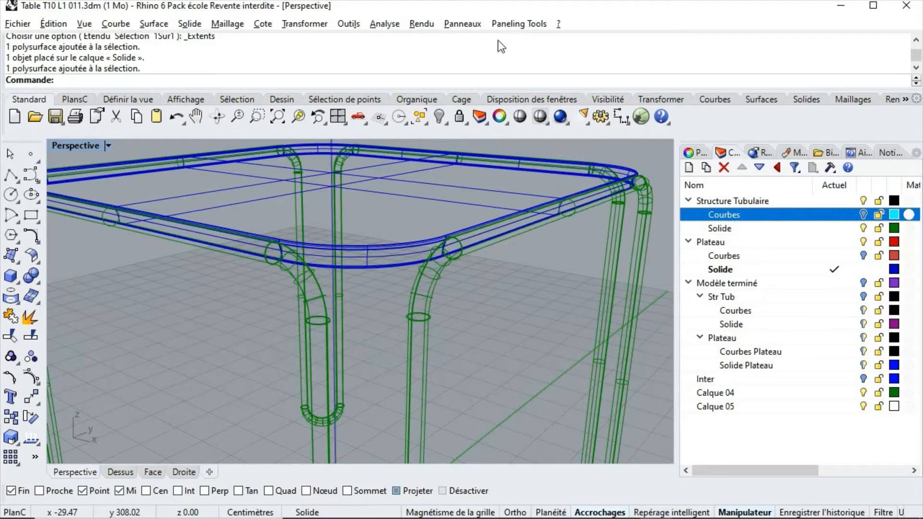
- Switch the Perspective view to the Rendu display mode
click(468, 23)
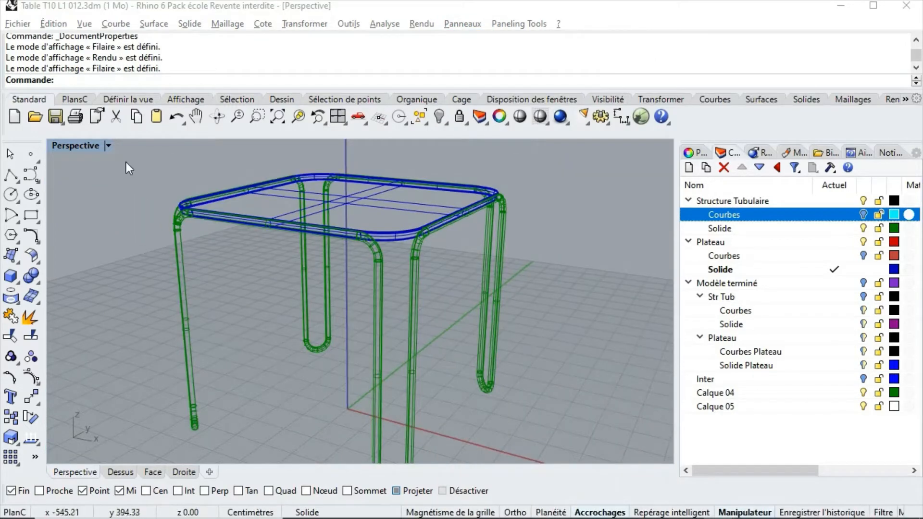
click(108, 145)
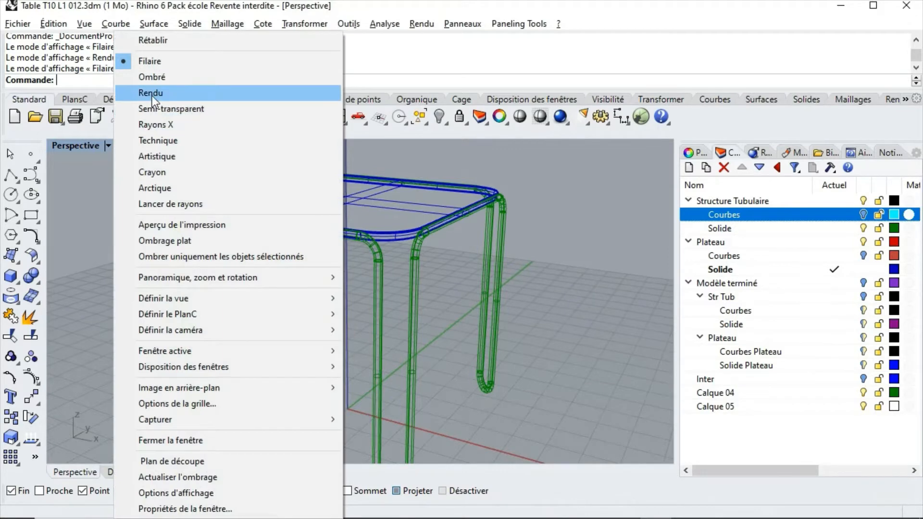
click(152, 93)
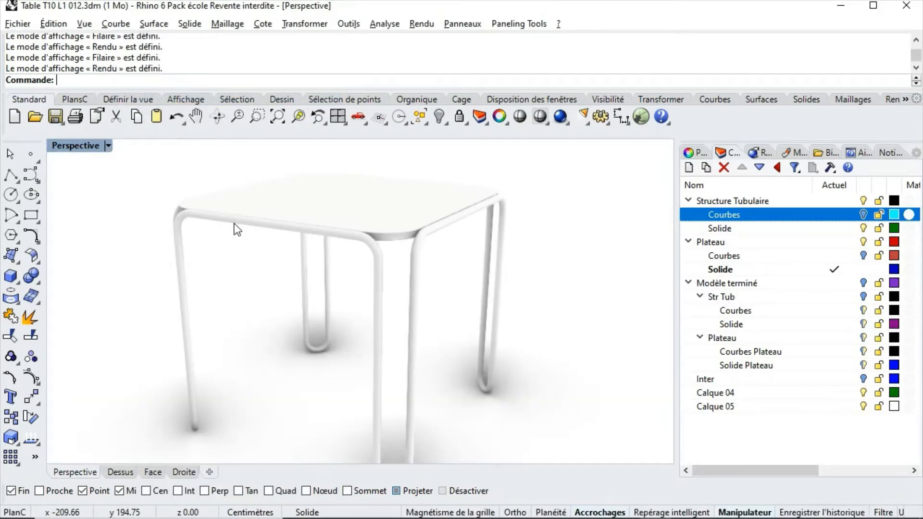
right_drag(264, 266, 317, 281)
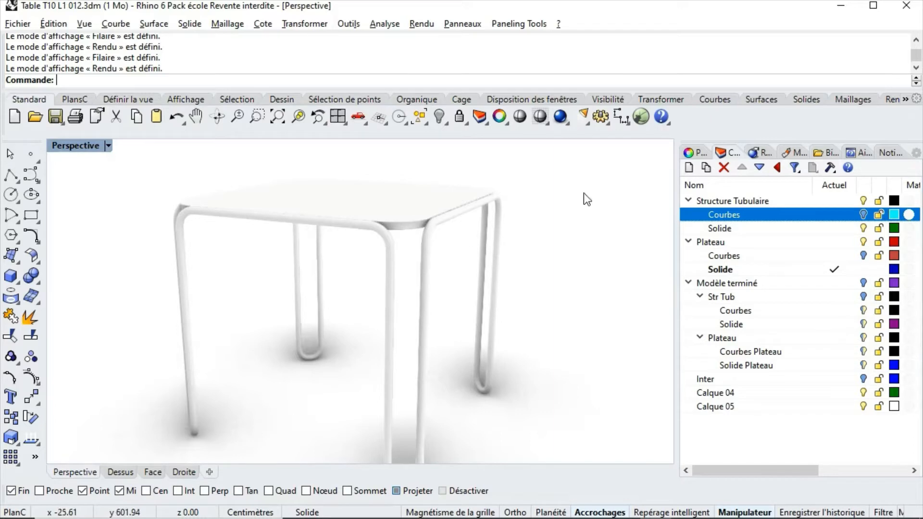
- In the rendering settings, turn the ground plane (Plan au sol) off and back on to compare the shadows under the table
click(760, 152)
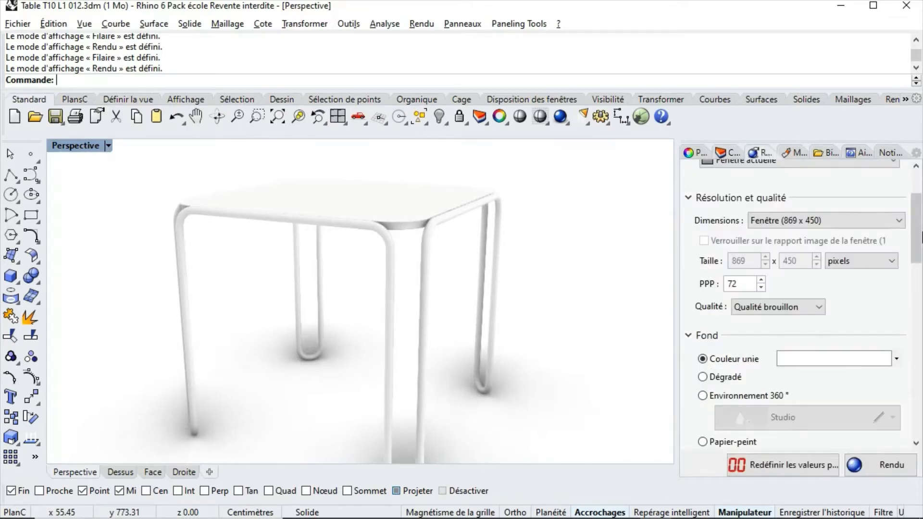
drag(919, 231, 919, 210)
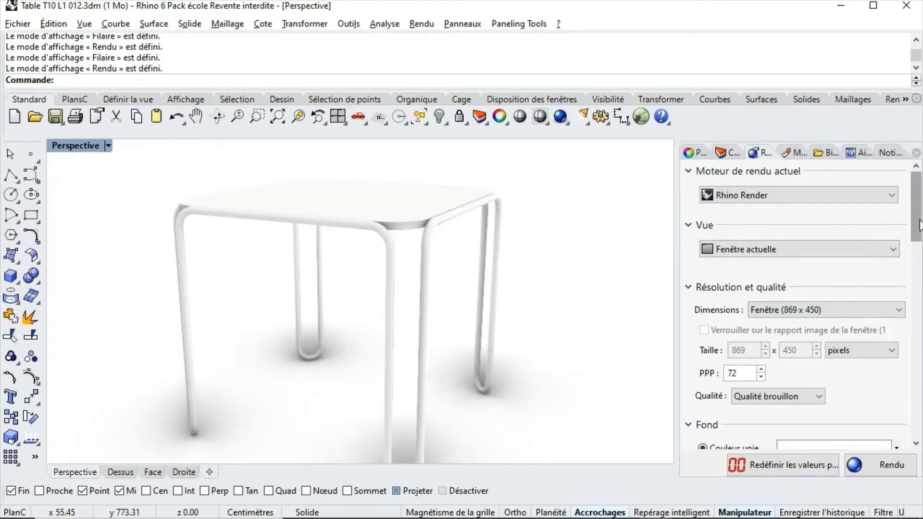
drag(921, 223, 921, 254)
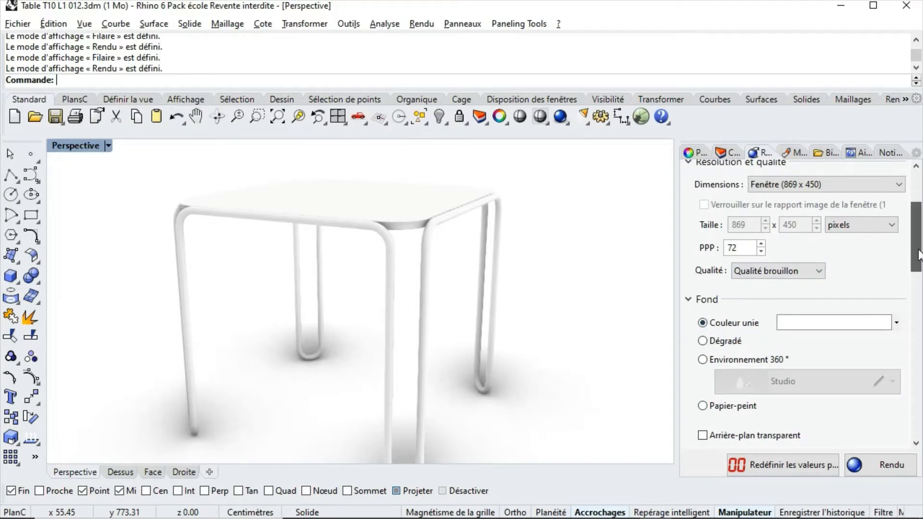
drag(918, 250, 913, 272)
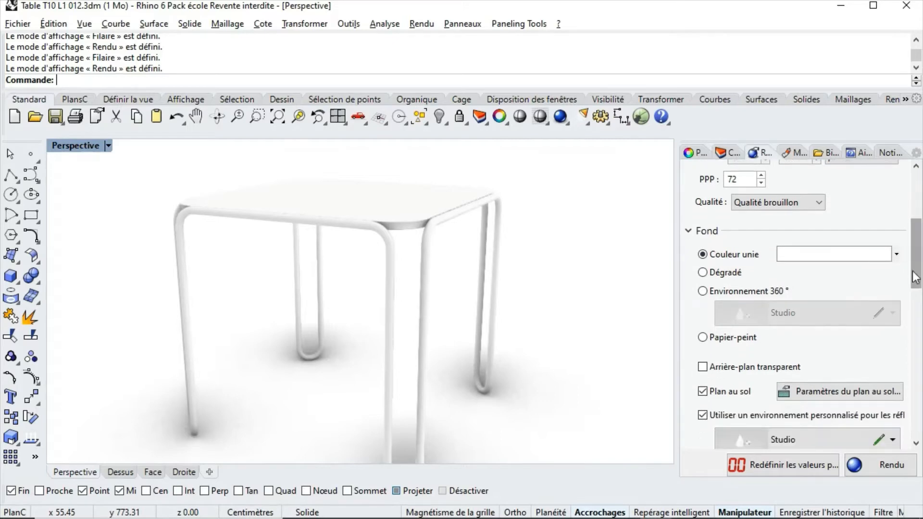
click(708, 394)
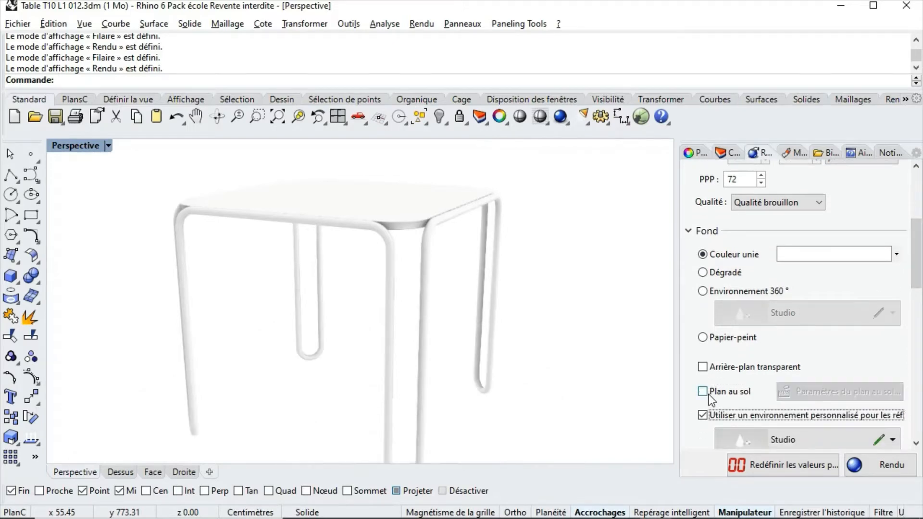
click(709, 394)
shift+right_drag(547, 405, 525, 377)
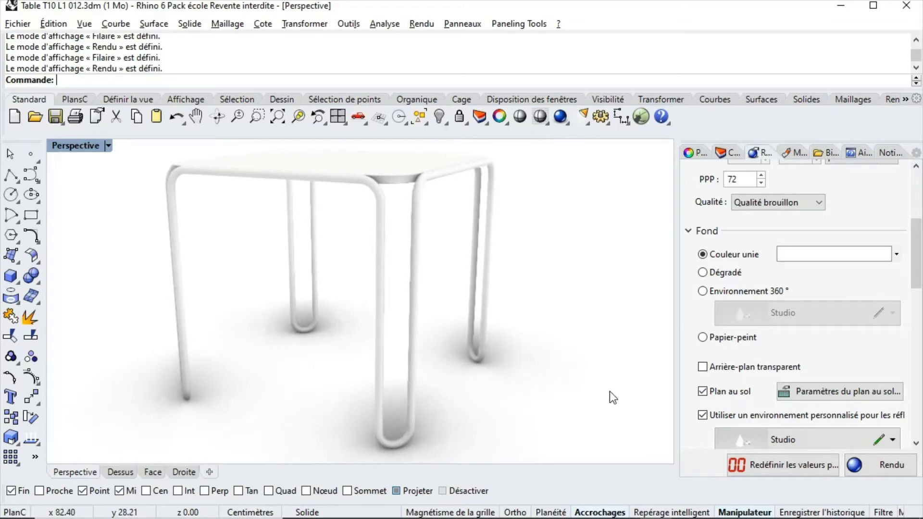
click(701, 390)
click(701, 390)
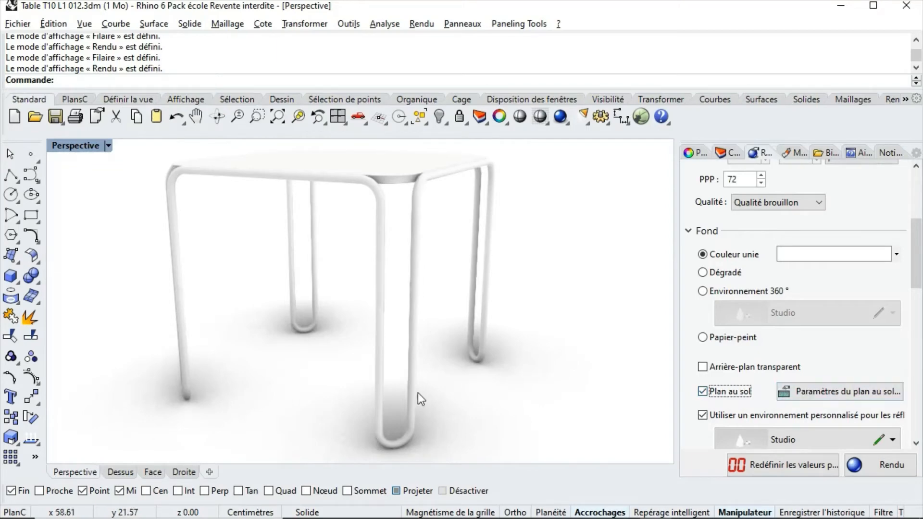
right_drag(418, 397, 443, 388)
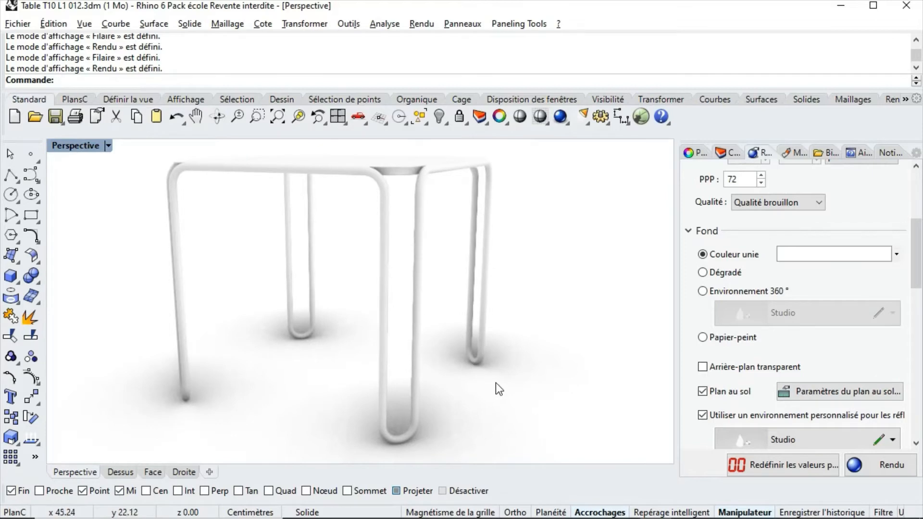
- Browse the environment library for the custom reflection environment and close it without importing a file
drag(921, 240, 921, 259)
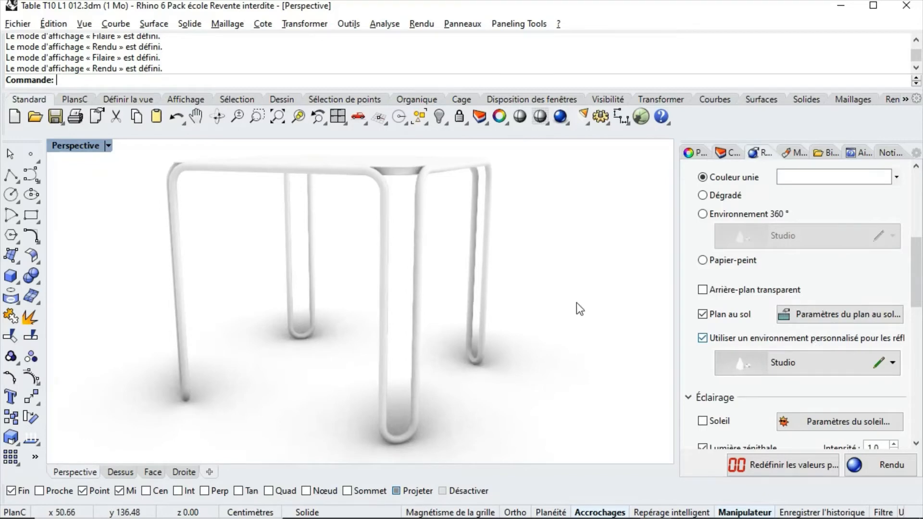
right_drag(576, 309, 525, 268)
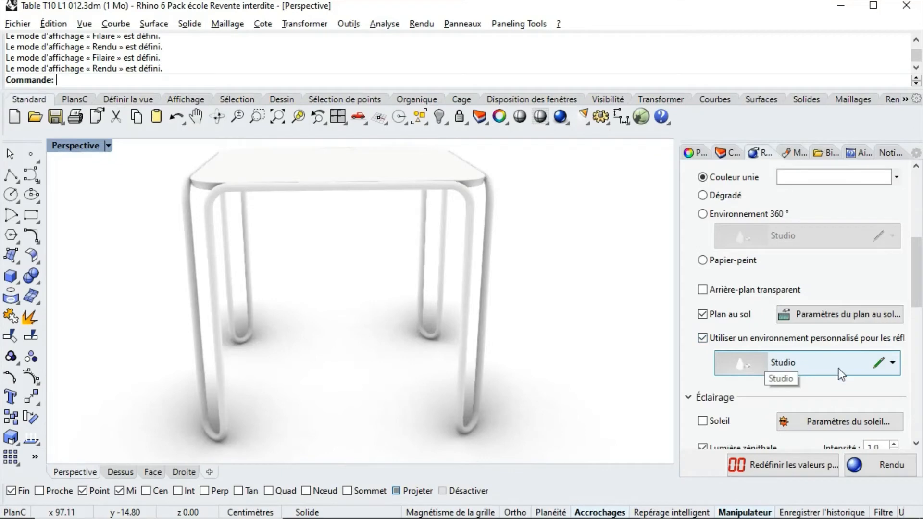
click(892, 364)
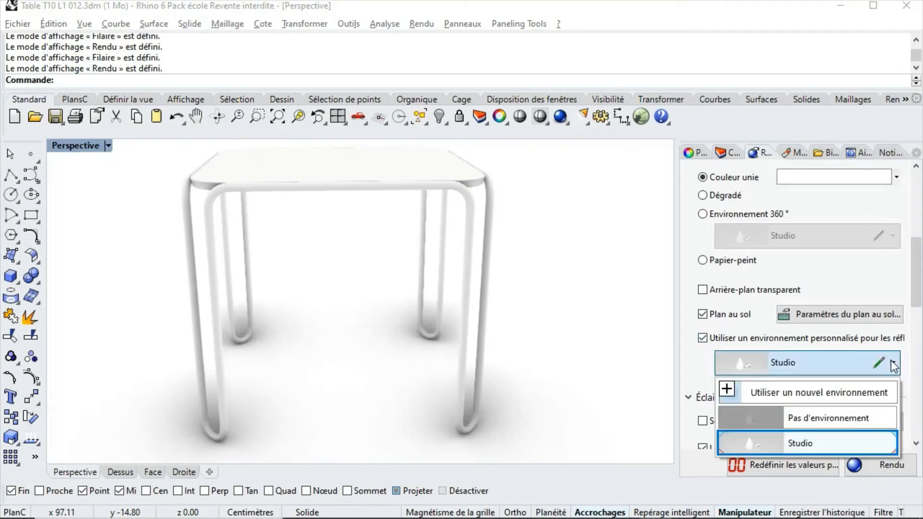
click(783, 398)
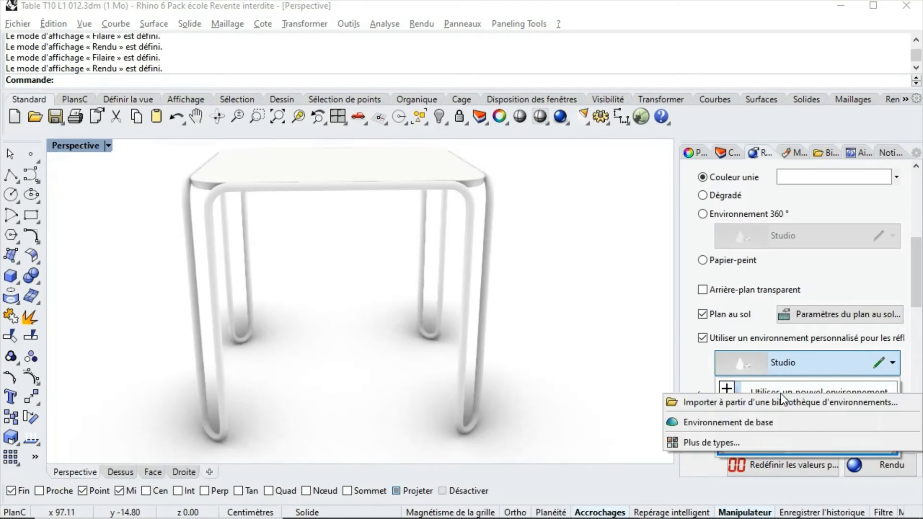
click(699, 404)
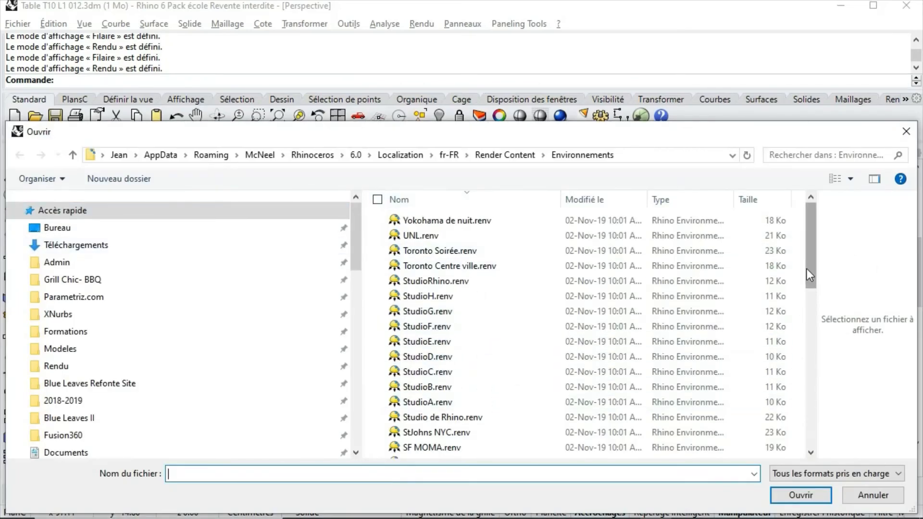
drag(807, 269, 833, 235)
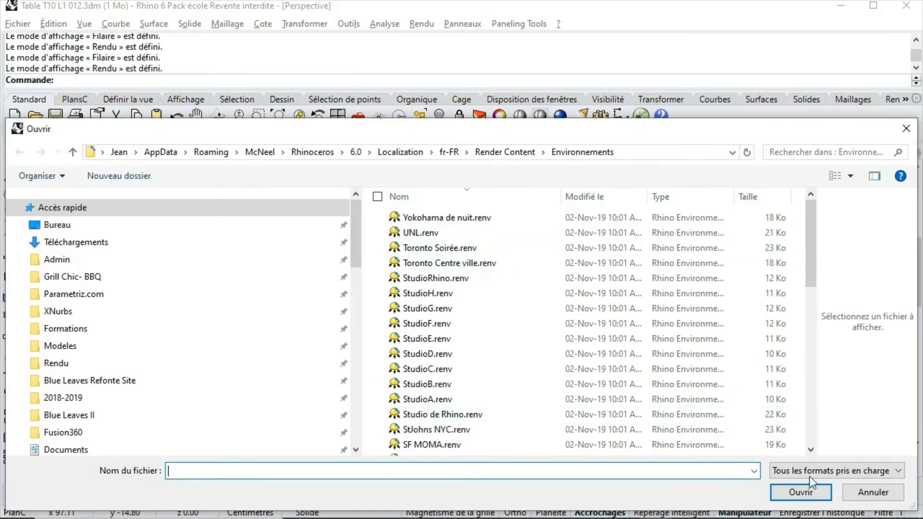
click(882, 495)
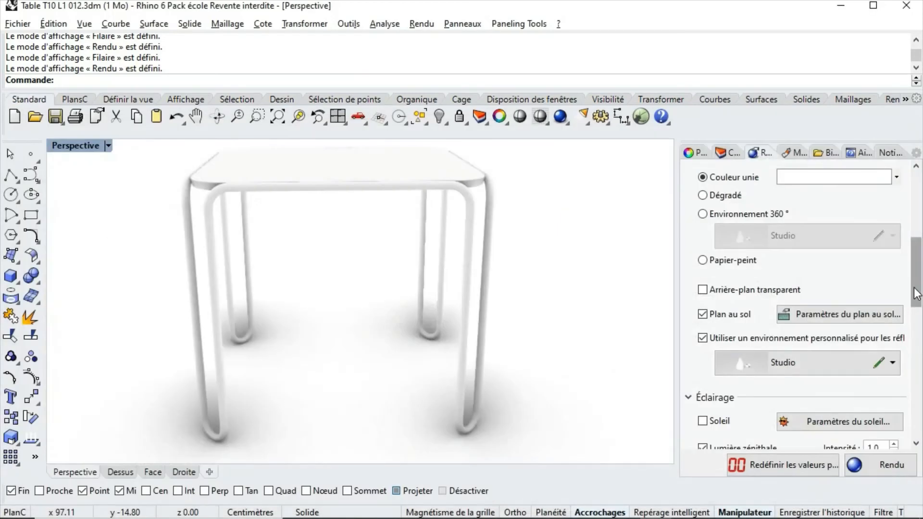
- Toggle the skylight (Lumière zénithale) and its custom environment off and back on, and review the Filaire rendering options
drag(915, 290, 917, 313)
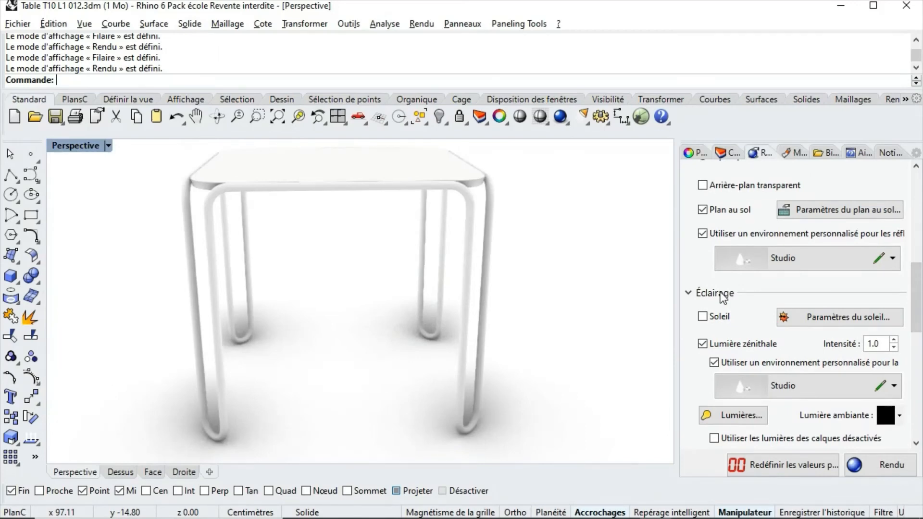
click(703, 344)
click(703, 344)
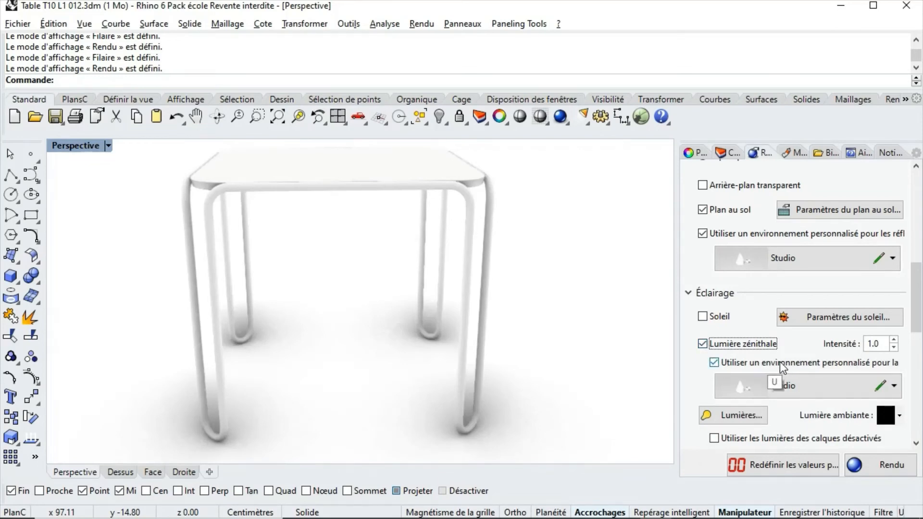
click(714, 363)
click(714, 363)
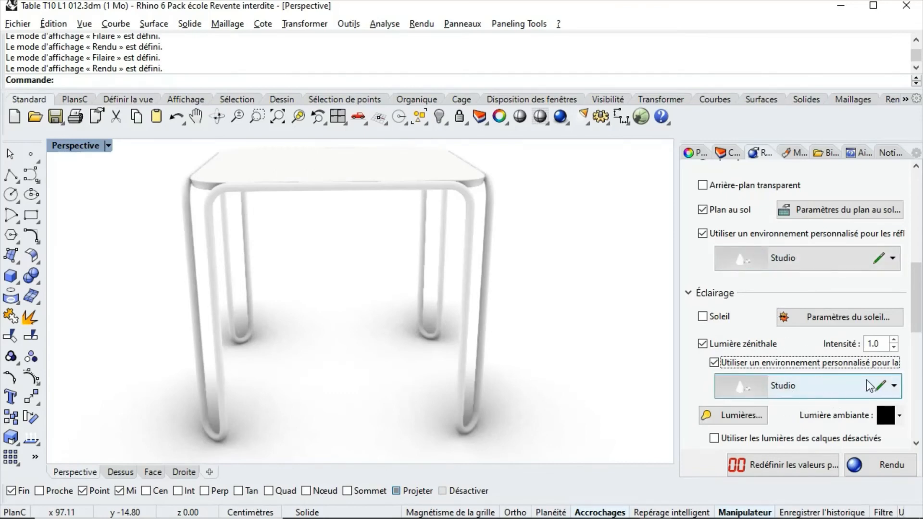
drag(920, 317, 919, 349)
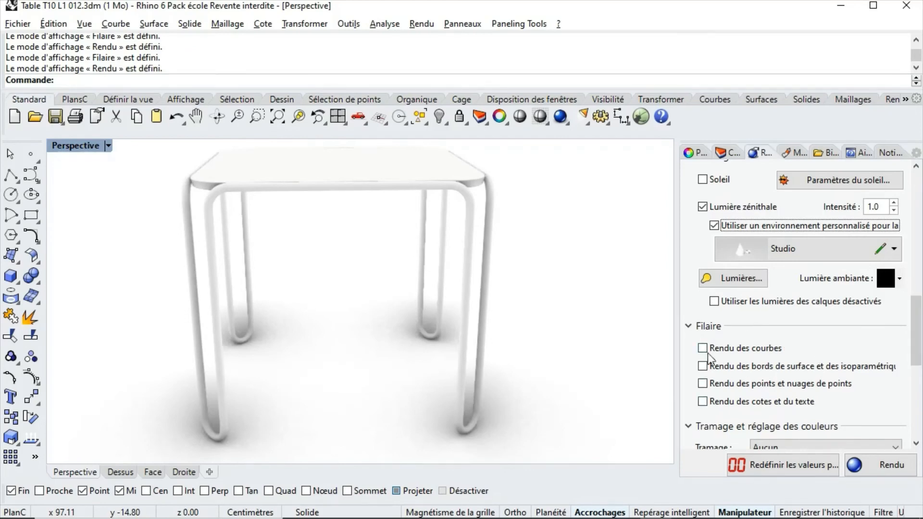
mouse_move(917, 354)
mouse_down()
mouse_move(917, 368)
mouse_move(917, 336)
mouse_up()
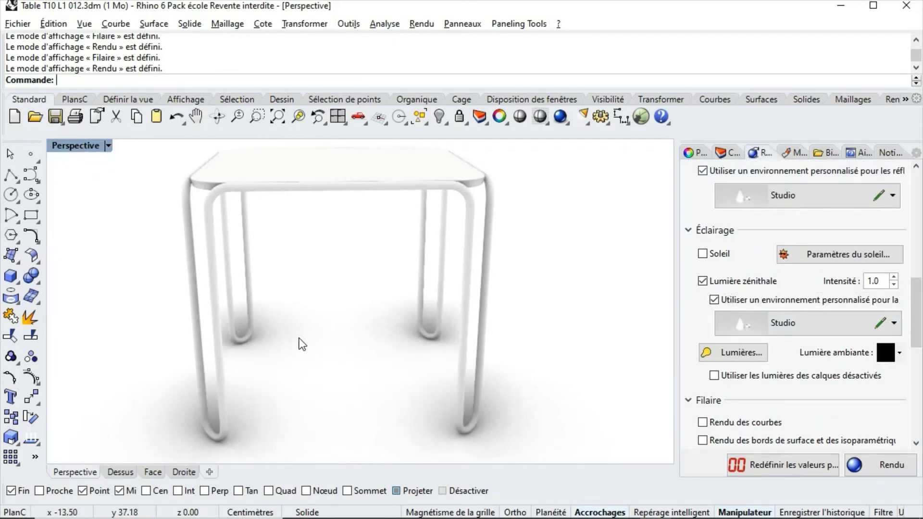
right_drag(298, 338, 365, 340)
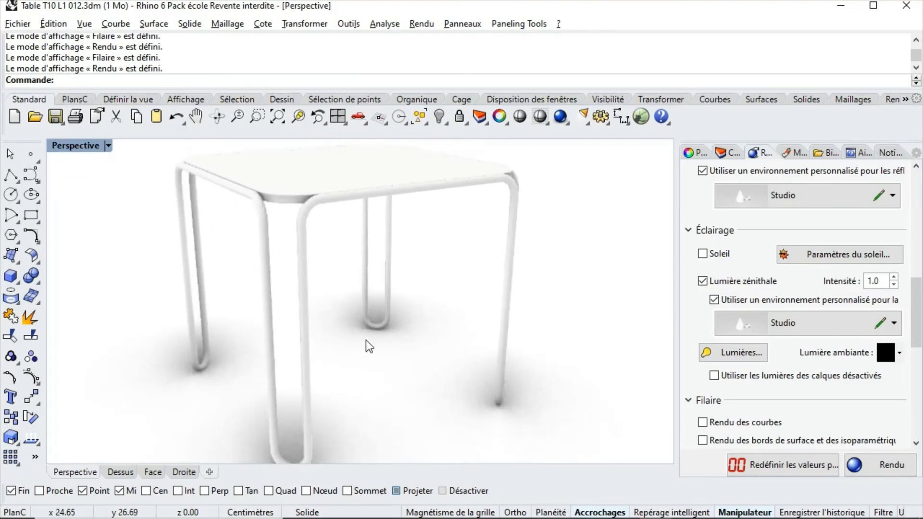